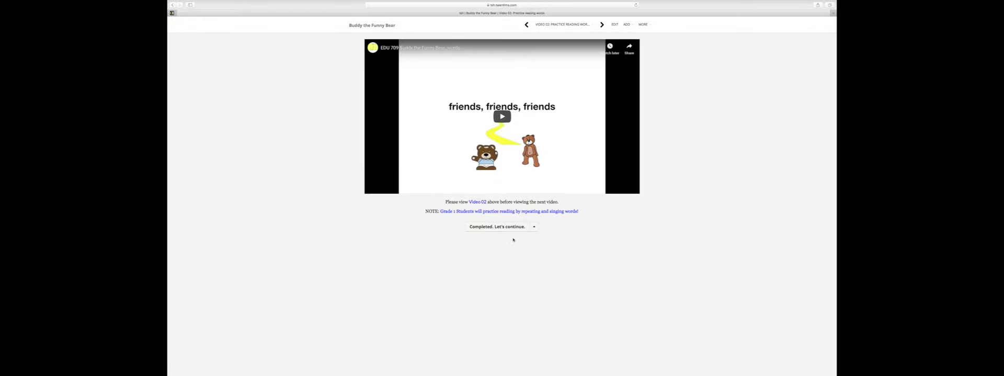
# Step: Mark Video 02 and Video 03 as completed to reach the Video 04 unit
pyautogui.click(497, 227)
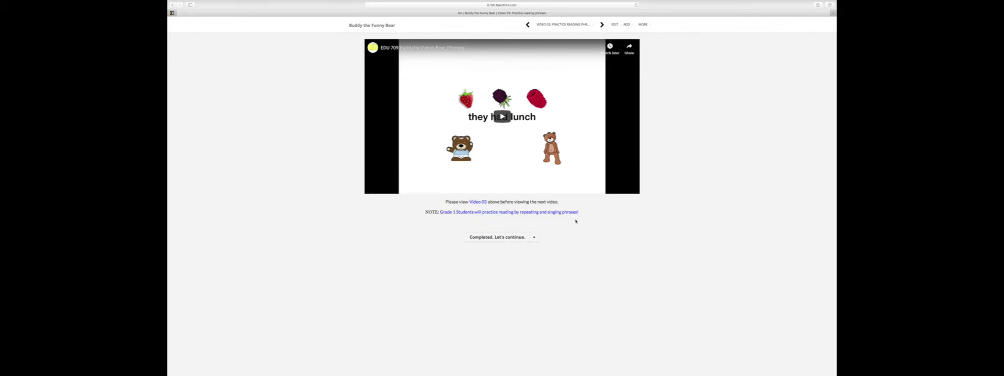
pyautogui.click(506, 238)
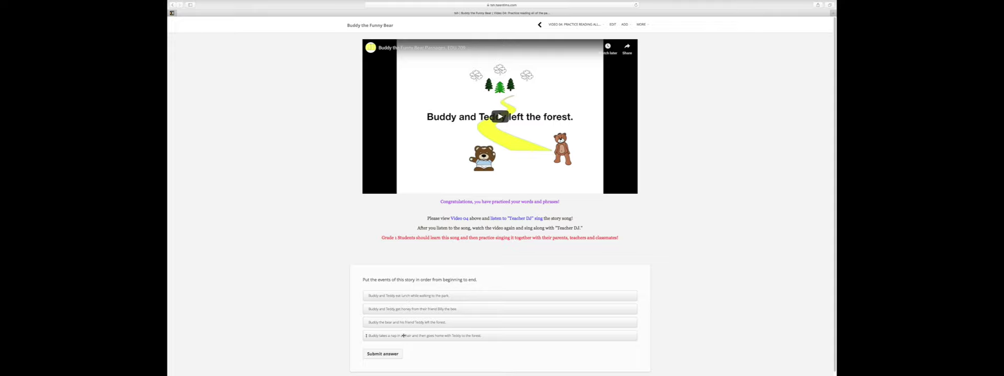
# Step: Move the forest-leaving event first, submit the order, dismiss the congratulations, and reset course progress
pyautogui.moveTo(398, 324); pyautogui.dragTo(398, 294)
pyautogui.click(383, 355)
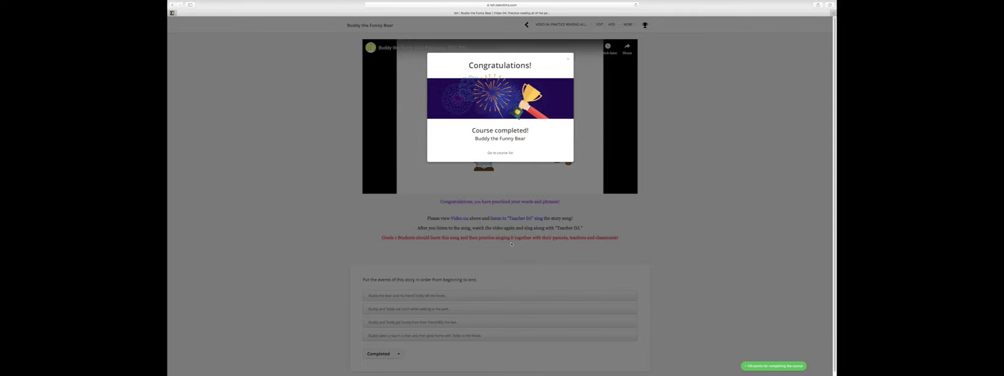
pyautogui.click(676, 105)
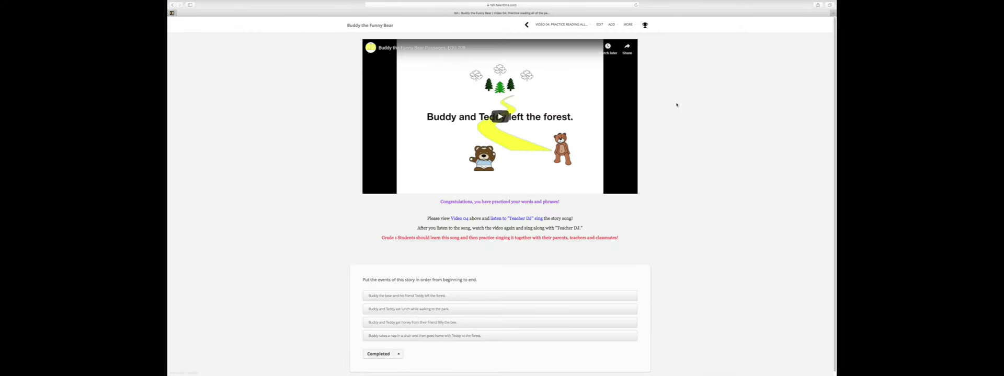
pyautogui.click(567, 26)
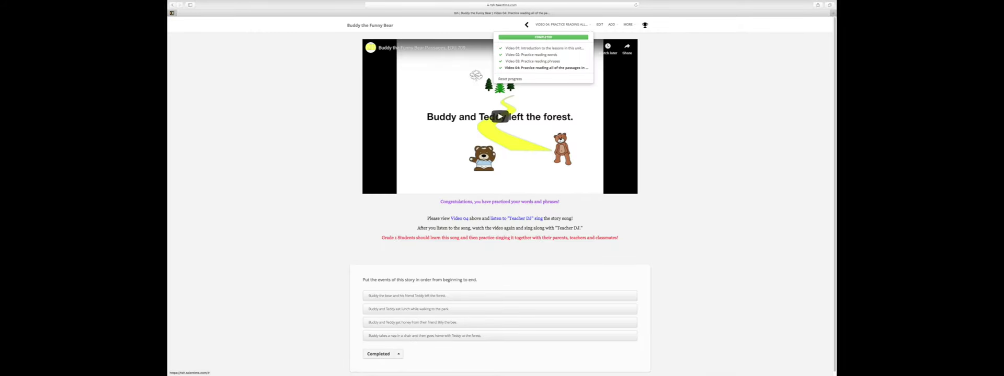
pyautogui.click(513, 80)
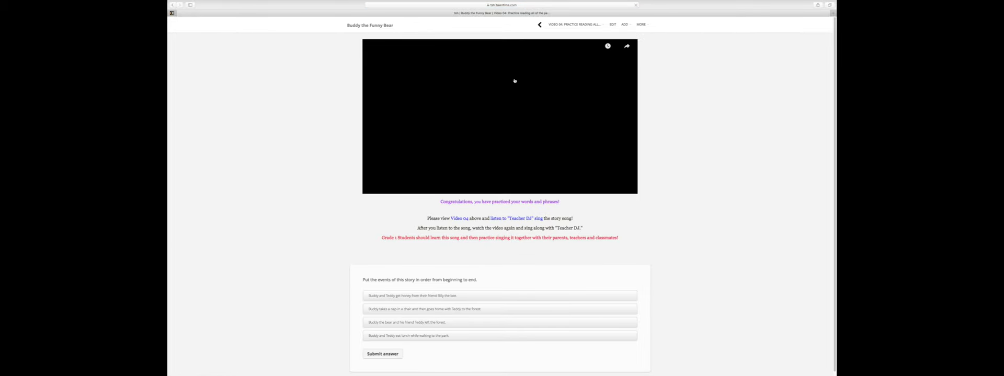
# Step: Open the Video 04 unit for editing and switch to the Administrator role
pyautogui.click(558, 25)
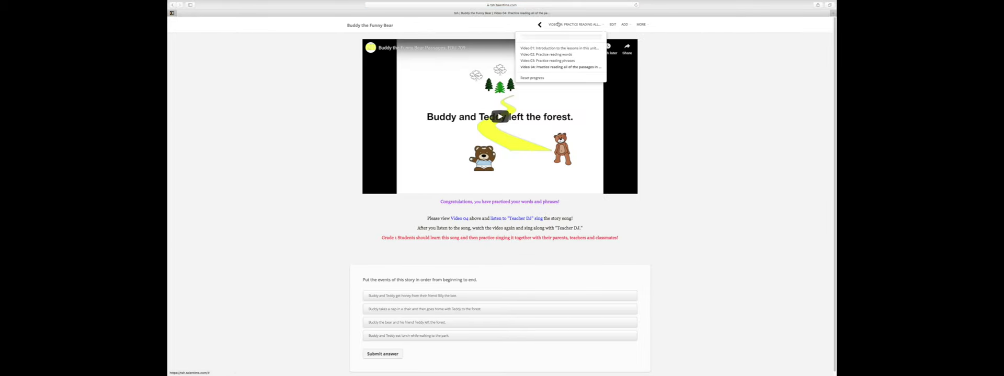
pyautogui.click(609, 25)
pyautogui.click(548, 24)
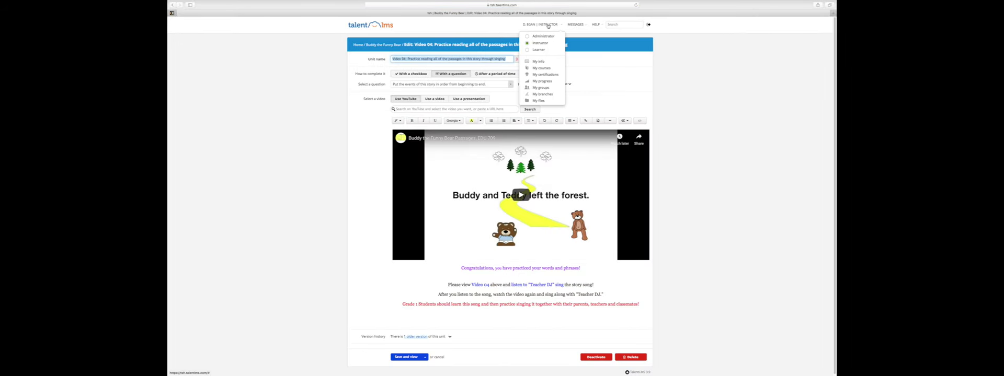
pyautogui.click(540, 36)
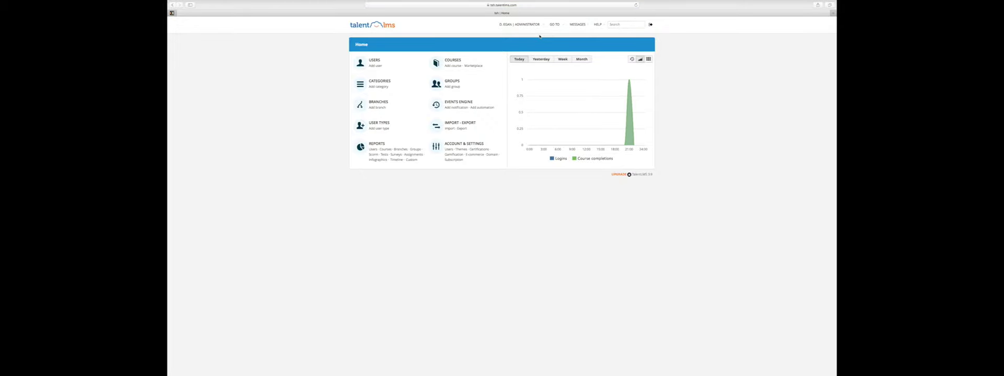
# Step: Switch to Instructor, then back to Administrator, and open the Courses list
pyautogui.click(532, 25)
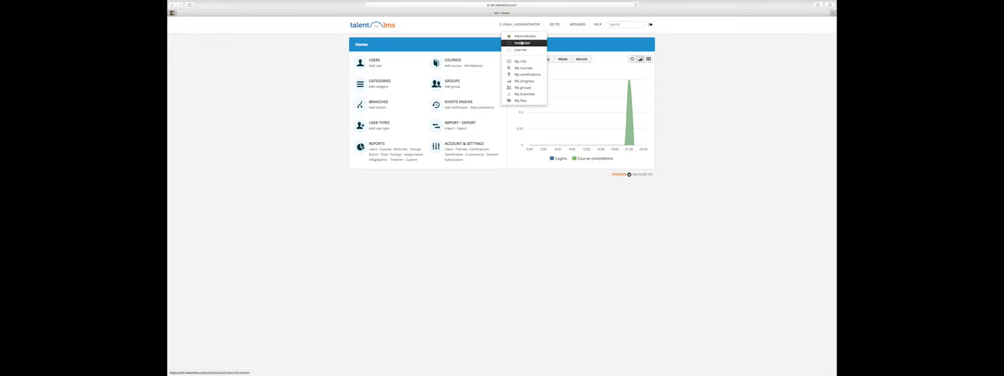
pyautogui.click(522, 43)
pyautogui.click(546, 29)
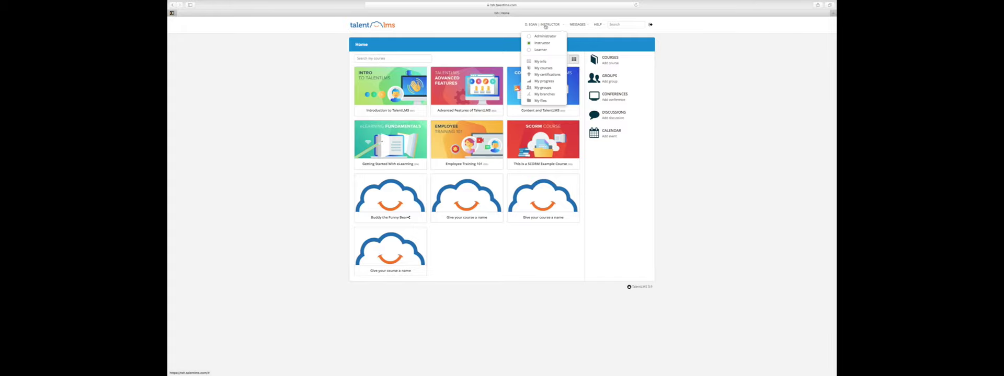
pyautogui.click(545, 38)
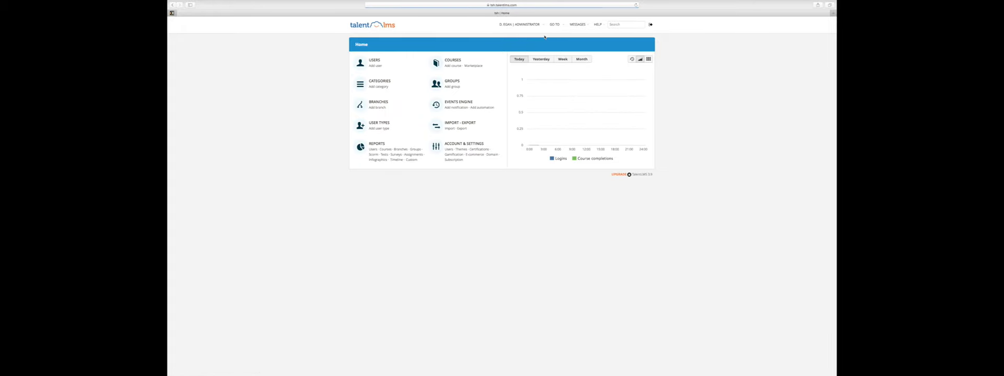
pyautogui.click(454, 61)
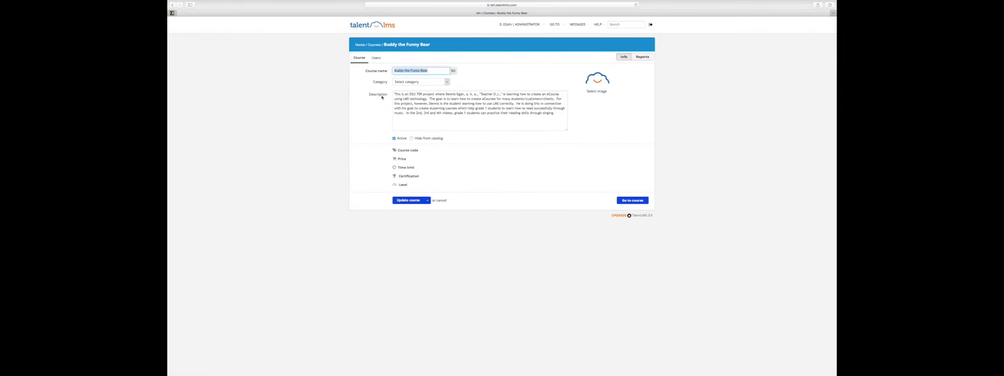
# Step: Open the Buddy the Funny Bear course, cancel the email invitation, and select its share URL
pyautogui.click(632, 200)
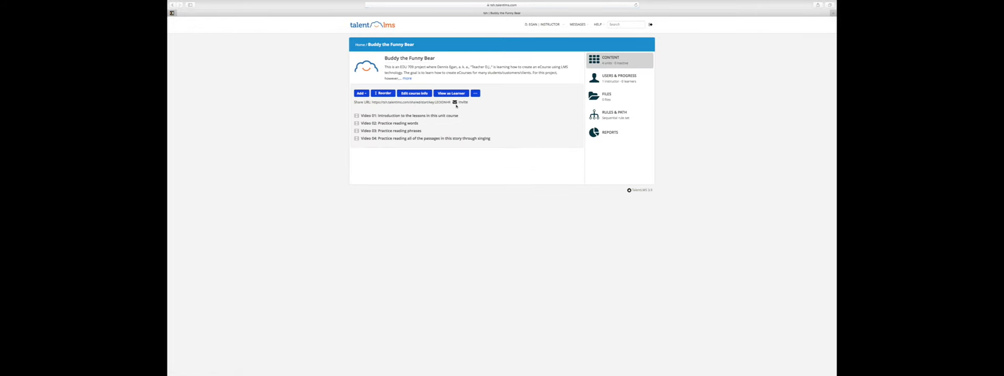
pyautogui.click(461, 103)
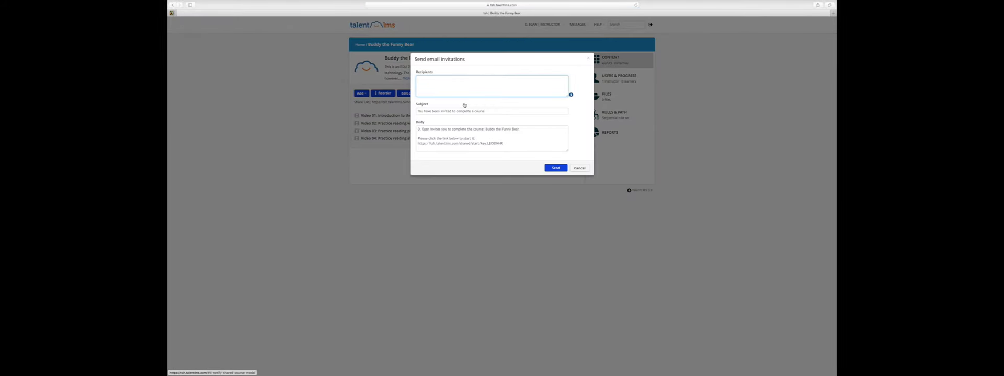
pyautogui.click(580, 168)
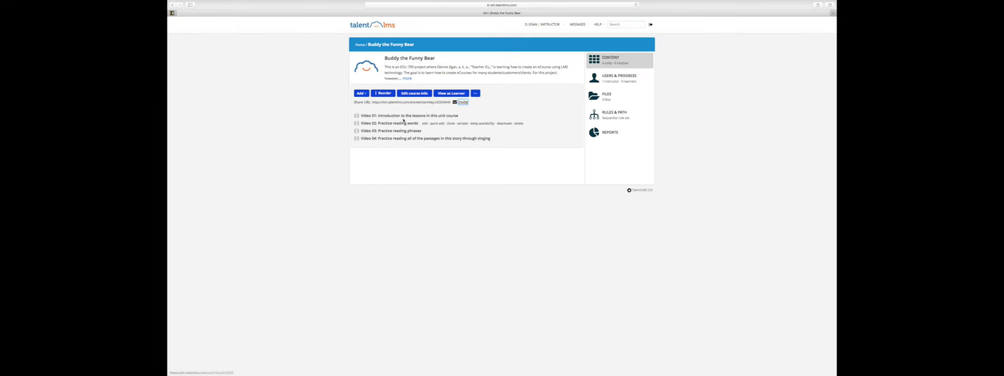
pyautogui.moveTo(372, 102); pyautogui.dragTo(450, 102)
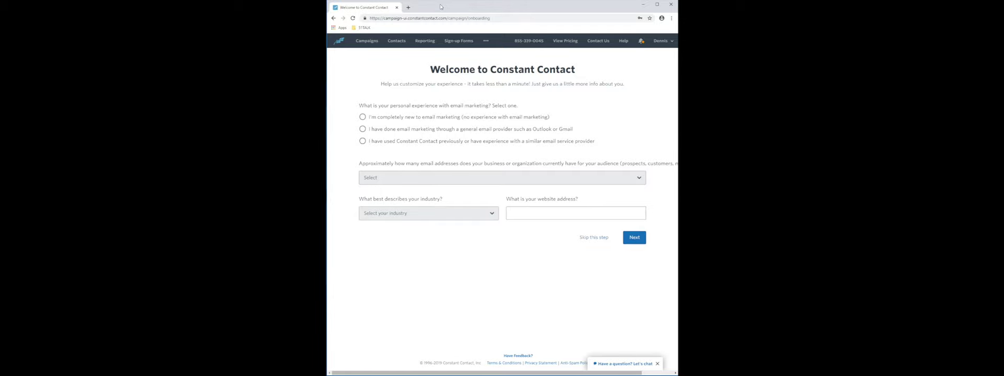
# Step: Answer the welcome questionnaire with 'I'm completely new to email marketing'
pyautogui.click(363, 118)
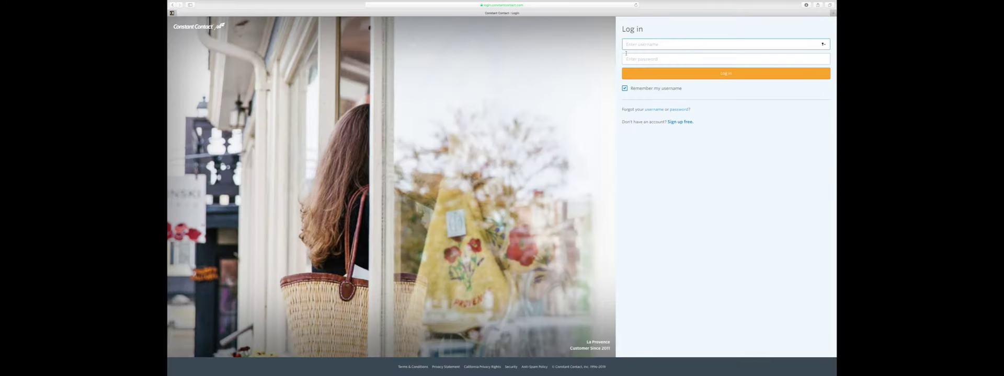
# Step: Log in with the account e-mail and password, and let Safari save the password
pyautogui.press('Tab')
pyautogui.write('*')
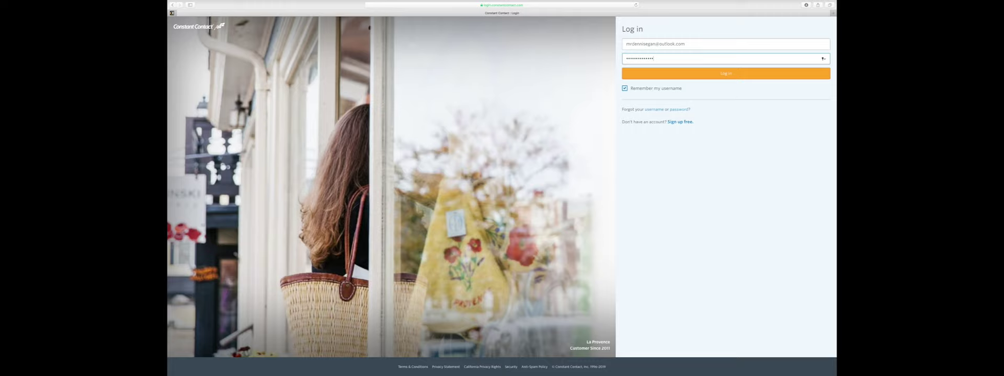
pyautogui.click(721, 74)
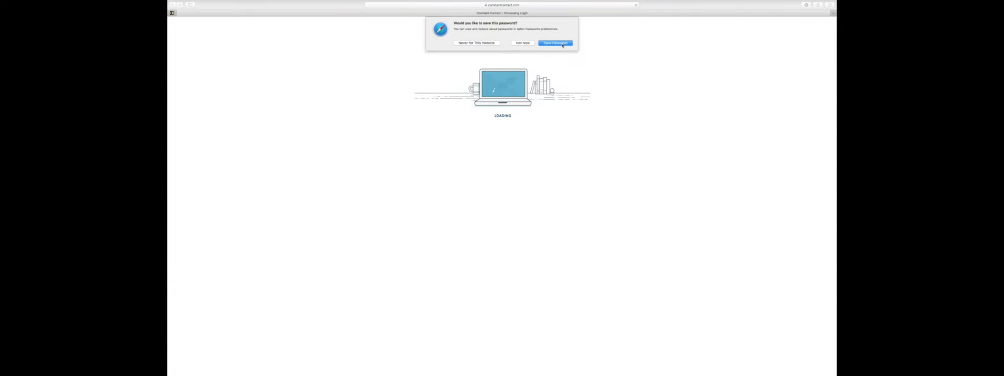
pyautogui.click(562, 45)
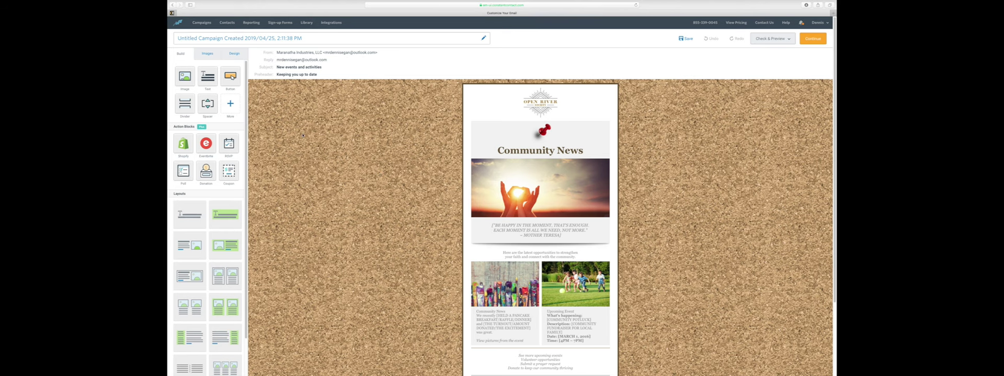
# Step: Replace the email subject with 'educational resources for eLearning' in Email Settings
pyautogui.click(291, 68)
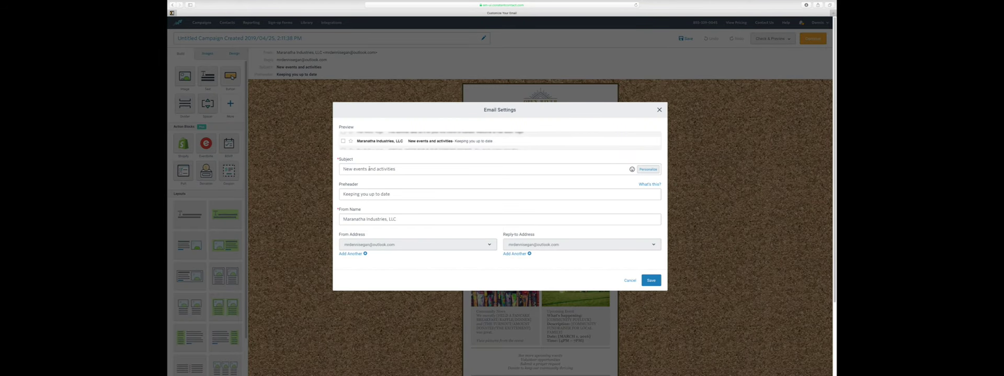
pyautogui.moveTo(398, 168); pyautogui.dragTo(340, 168)
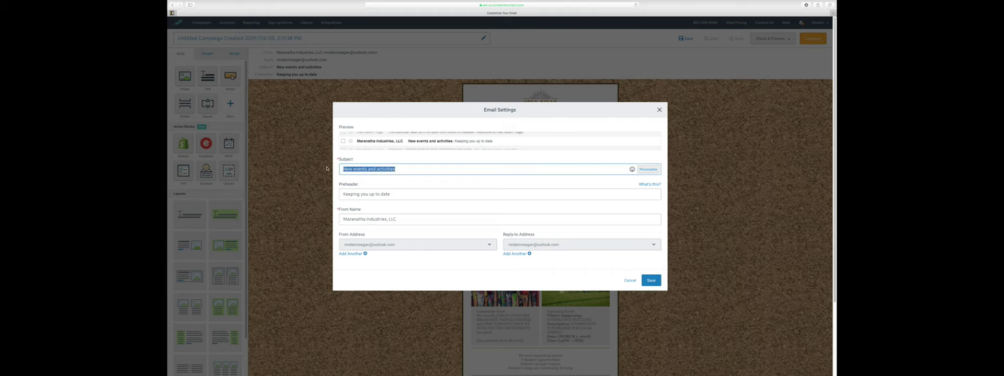
pyautogui.write('educational')
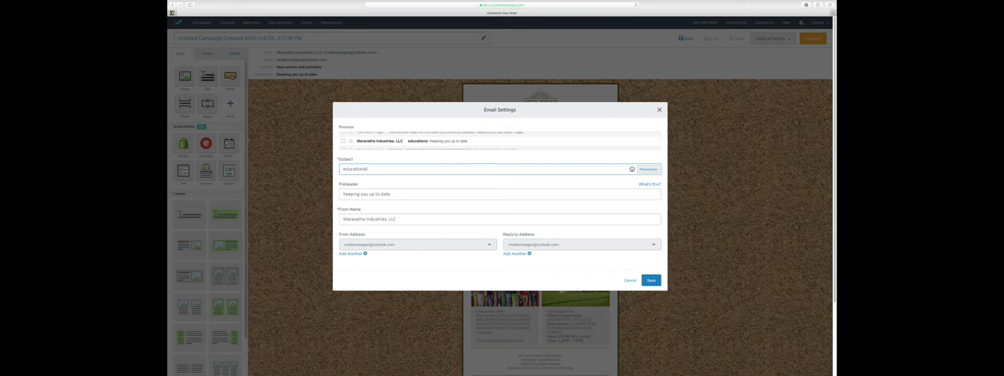
pyautogui.write(' resources for eLearning')
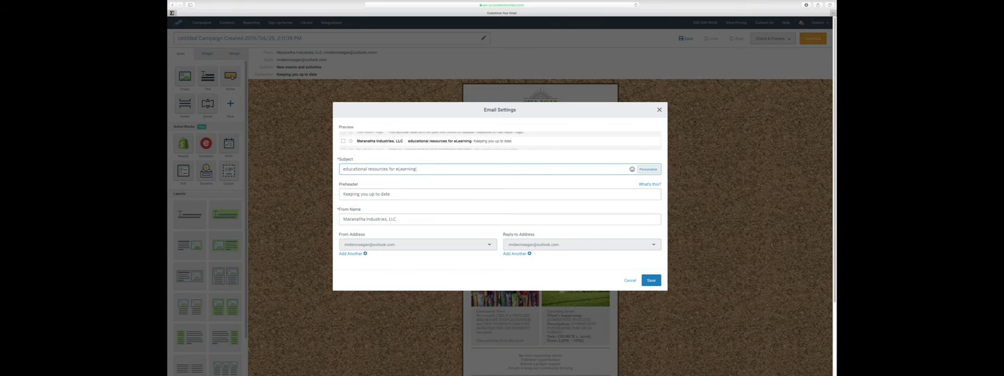
pyautogui.click(392, 194)
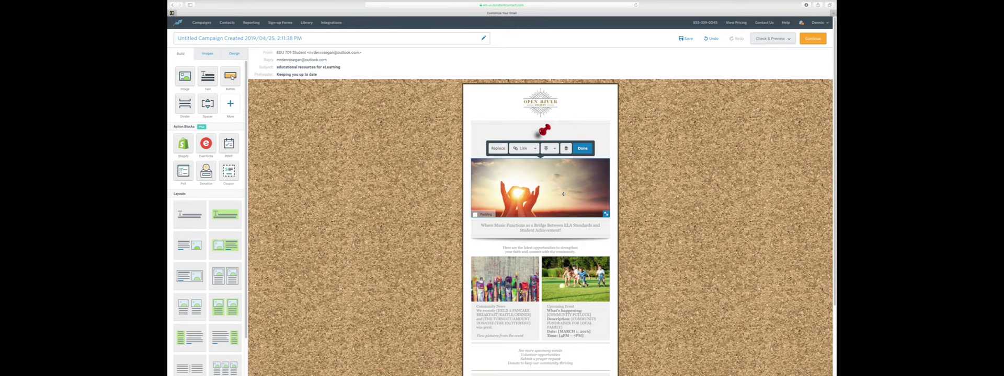
# Step: Replace the header image by uploading wiki logo.001.jpeg from the Photos library
pyautogui.rightClick(564, 194)
pyautogui.click(569, 201)
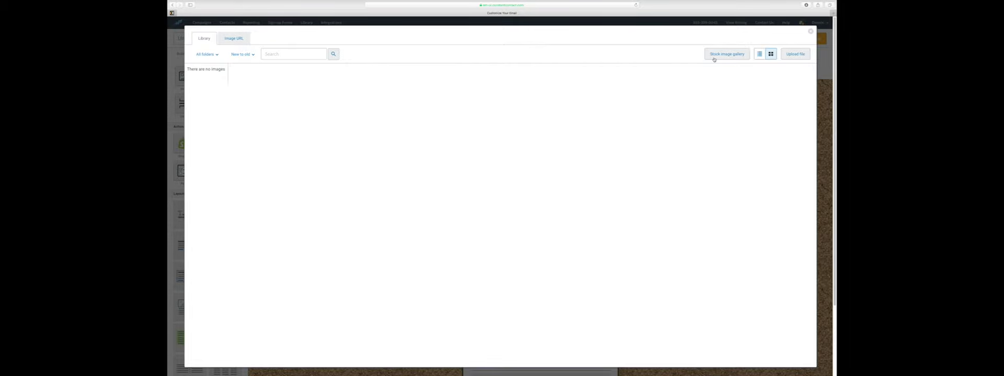
pyautogui.click(793, 54)
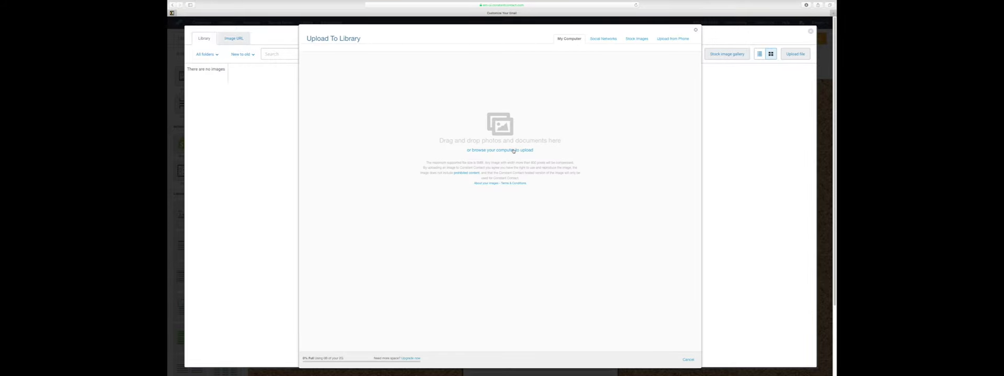
pyautogui.click(513, 151)
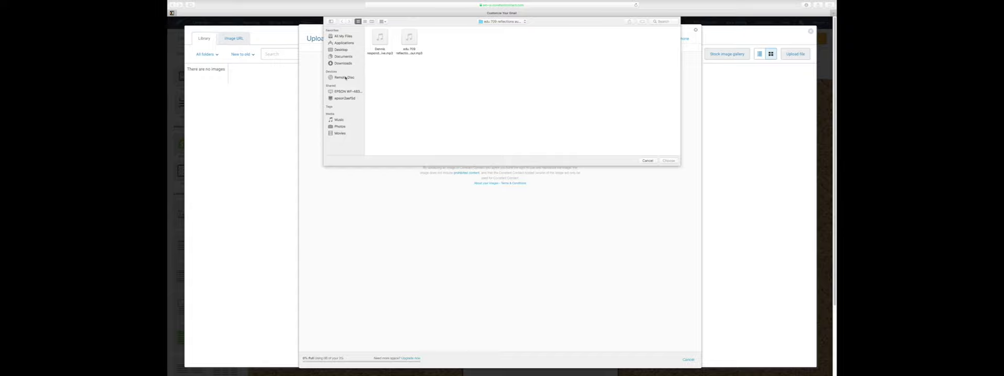
pyautogui.click(340, 127)
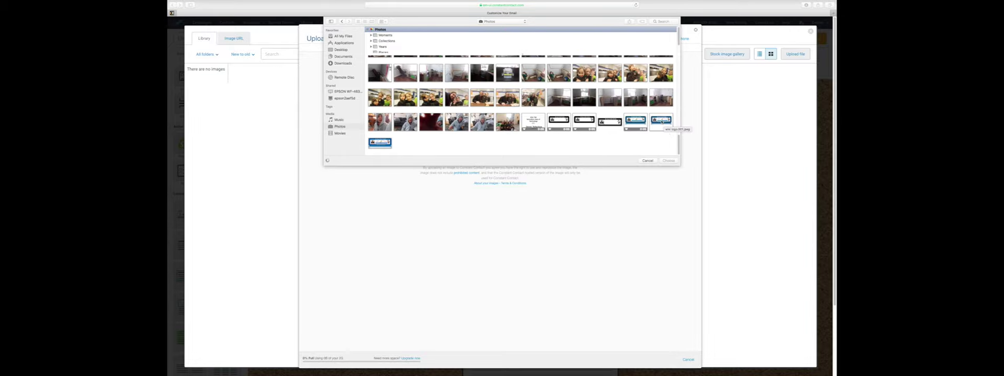
pyautogui.click(661, 121)
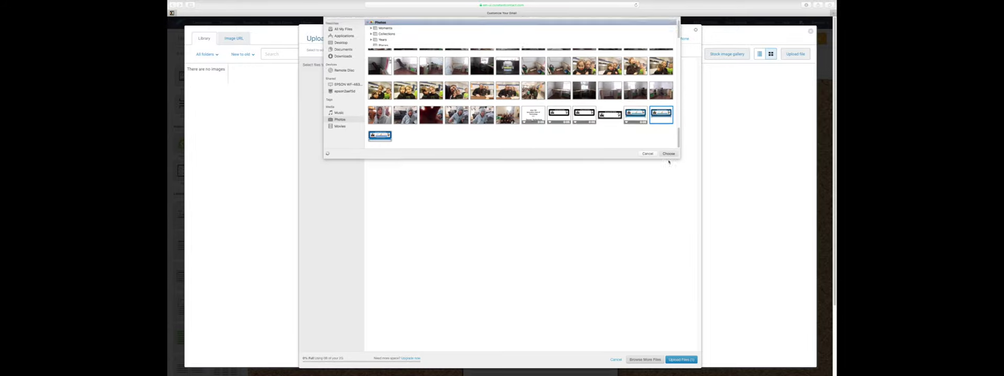
pyautogui.click(668, 160)
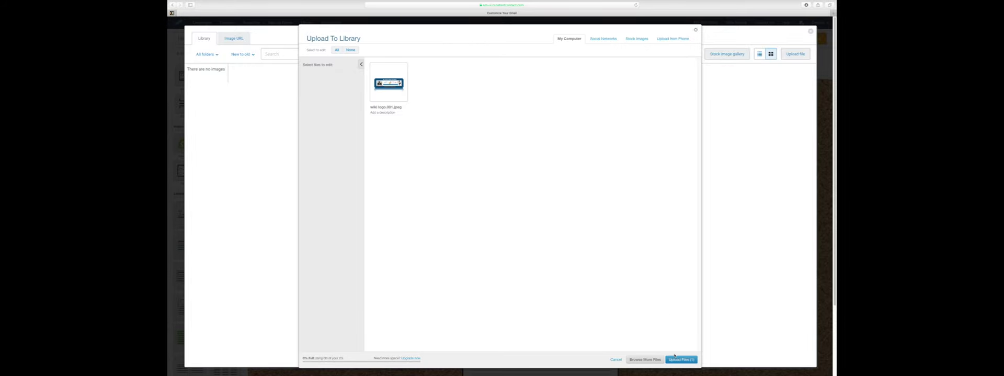